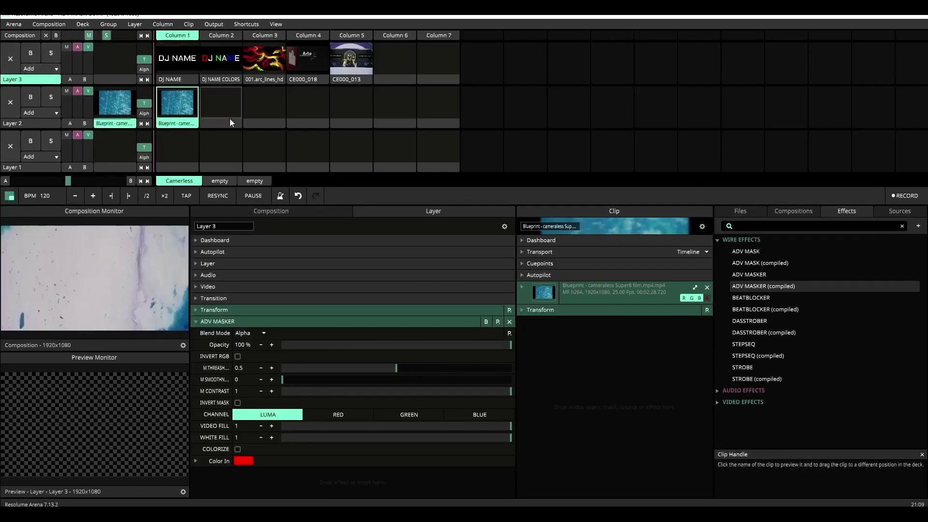
left_click(173, 60)
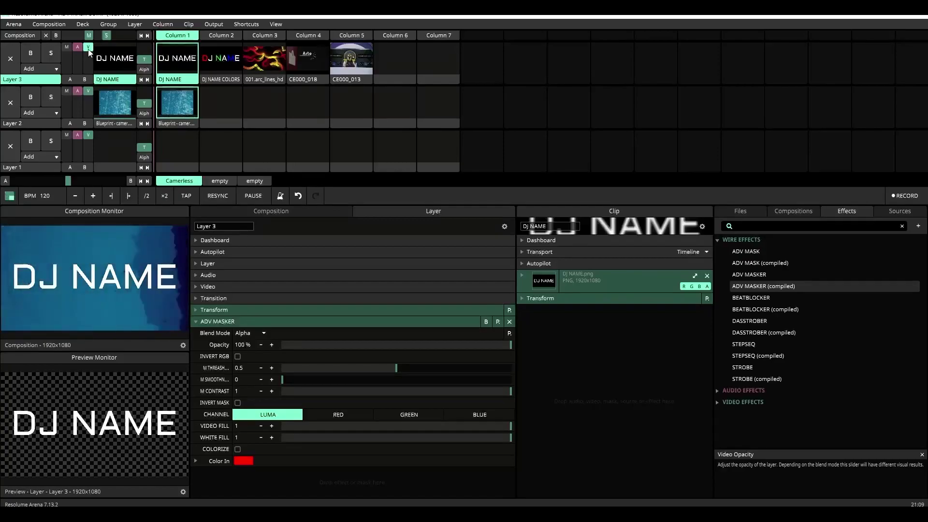
mouse_move(89, 52)
left_mouse_down()
mouse_move(93, 86)
mouse_move(90, 49)
mouse_move(90, 63)
left_mouse_up()
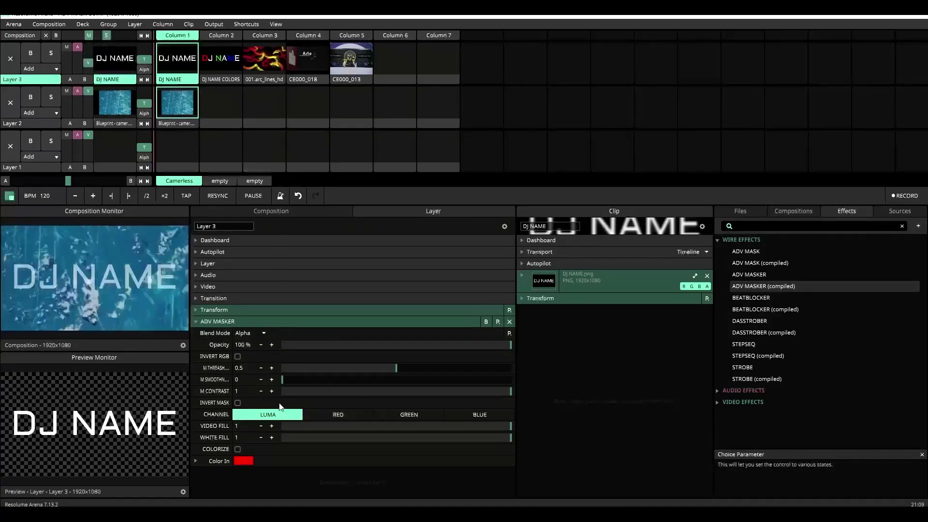
left_click(238, 403)
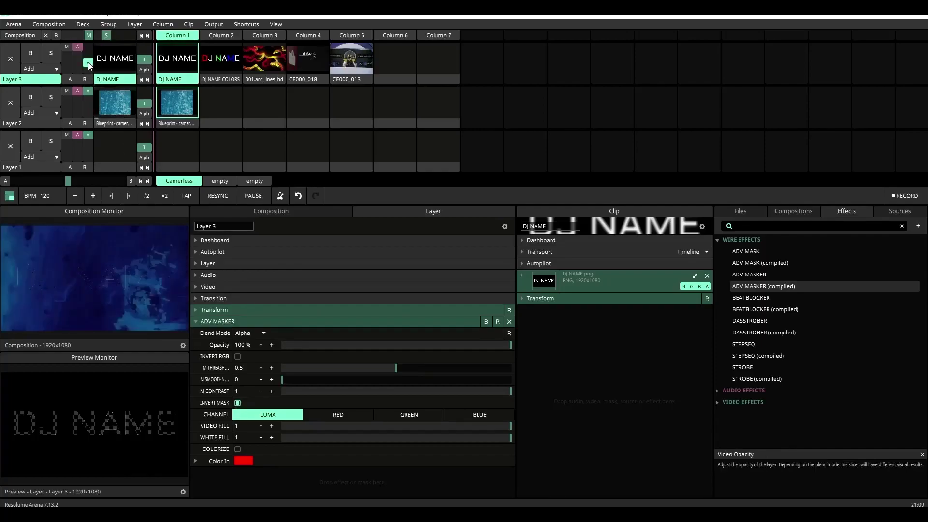
left_click_drag(89, 66, 90, 46)
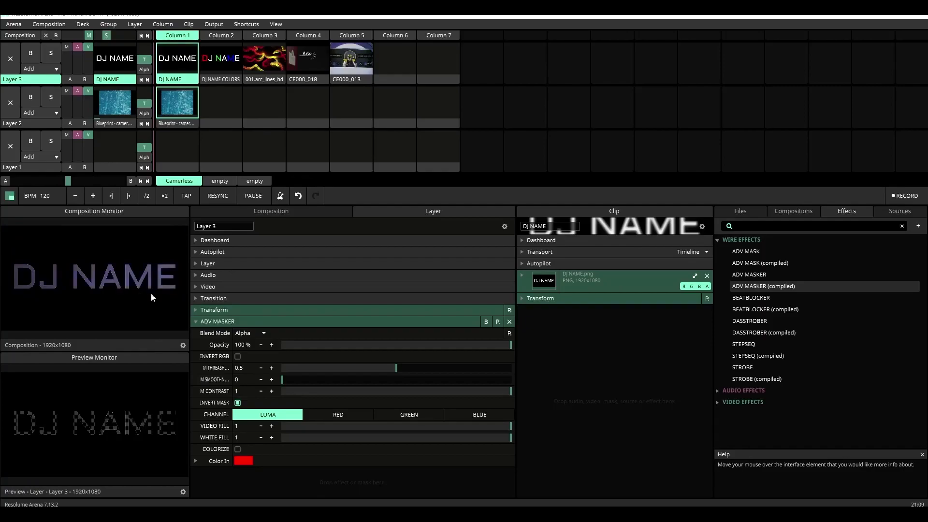
left_click(238, 403)
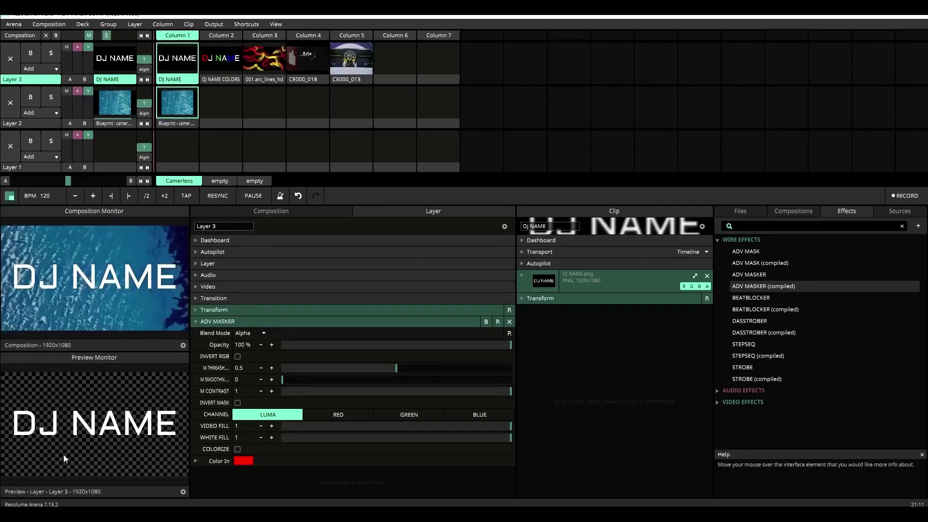
left_click(238, 402)
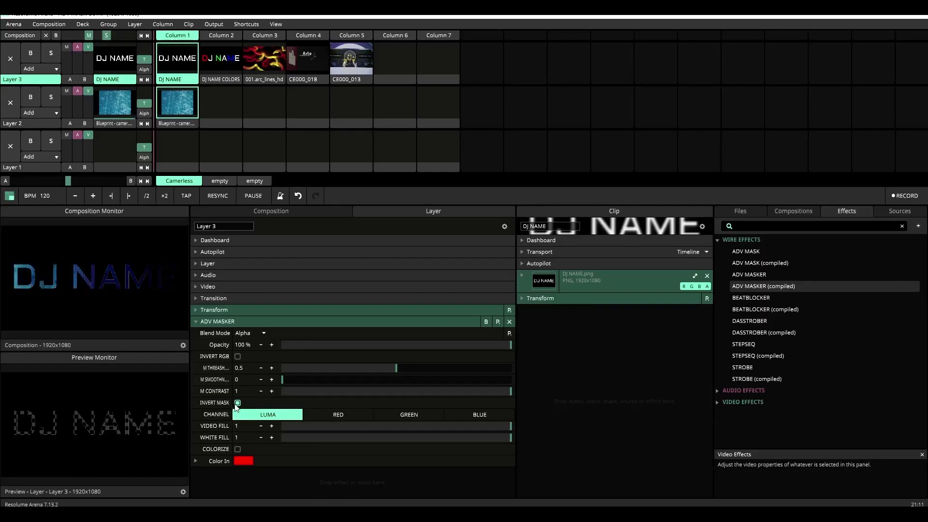
left_click(238, 357)
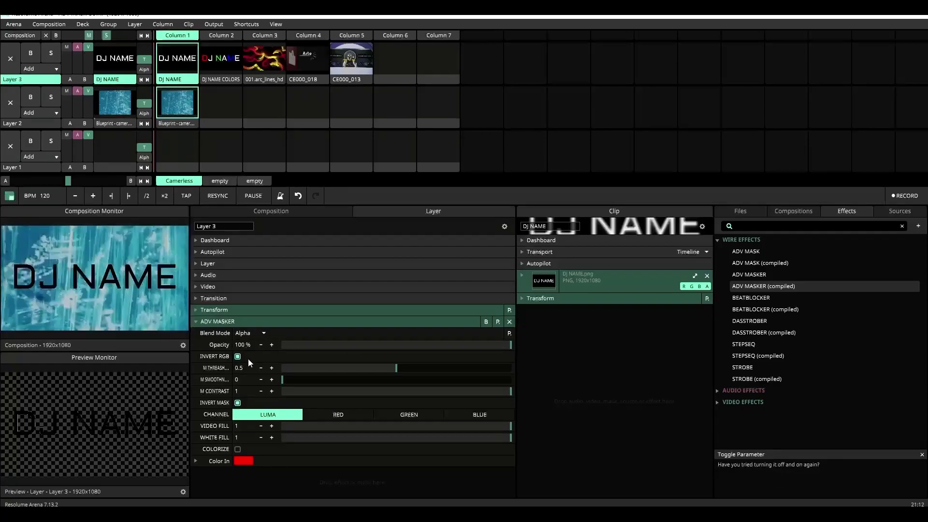
left_click(238, 357)
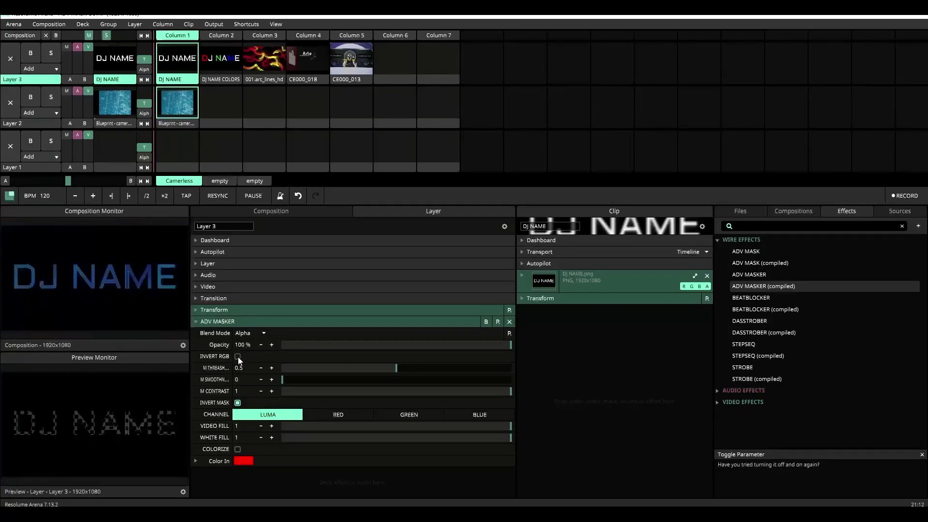
left_click(238, 402)
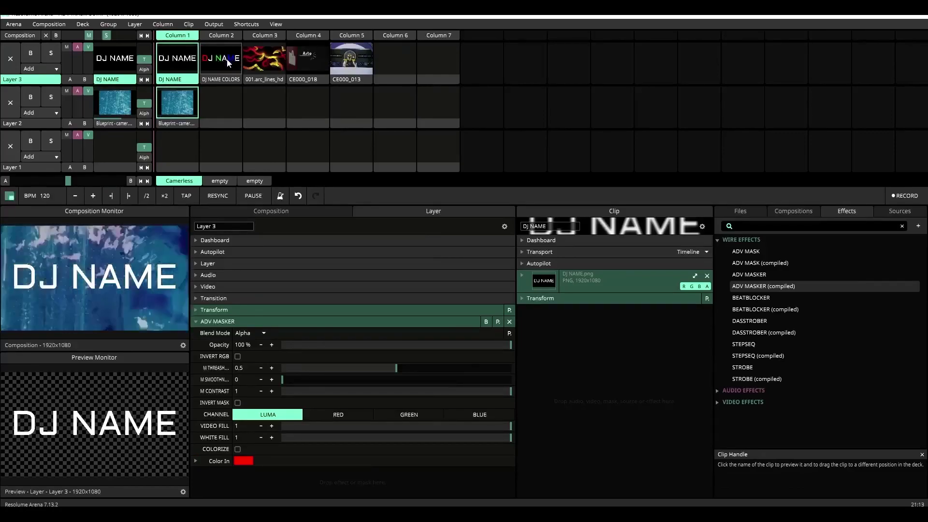
left_click(227, 59)
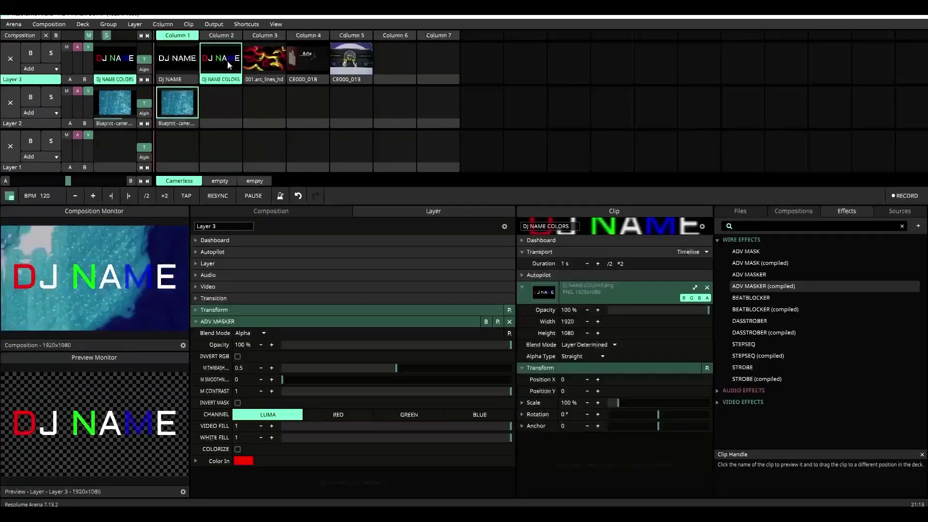
left_click(345, 416)
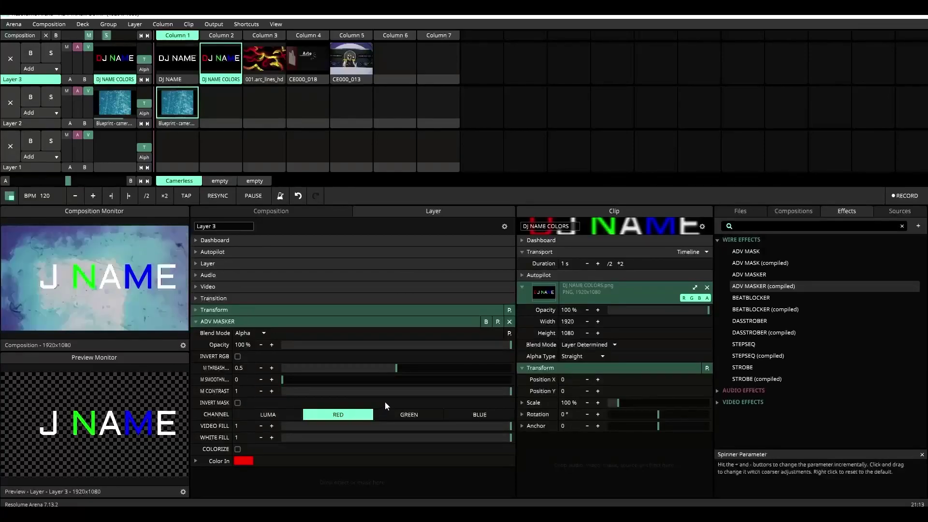
left_click(488, 416)
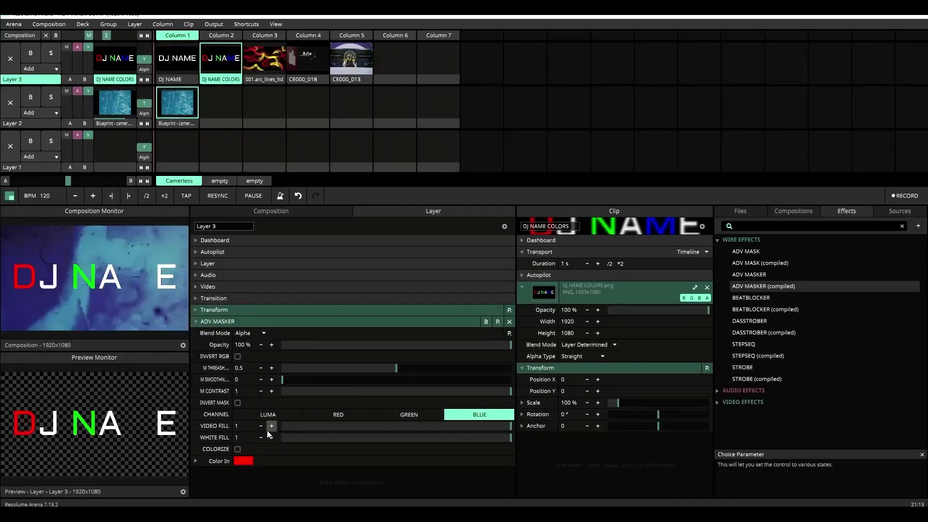
left_click(283, 414)
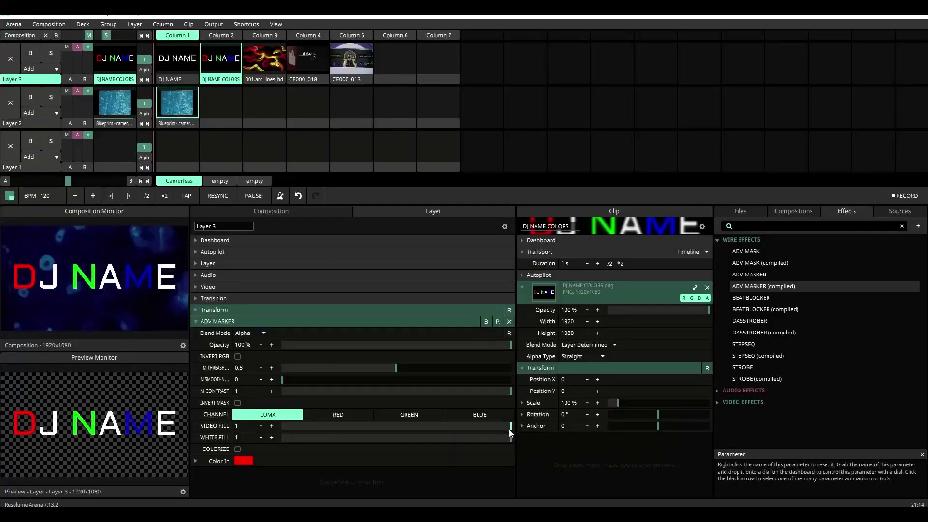
Try different fill levels, leaving ADV MASKER Video Fill and White Fill both at 1.
left_click_drag(491, 424, 237, 425)
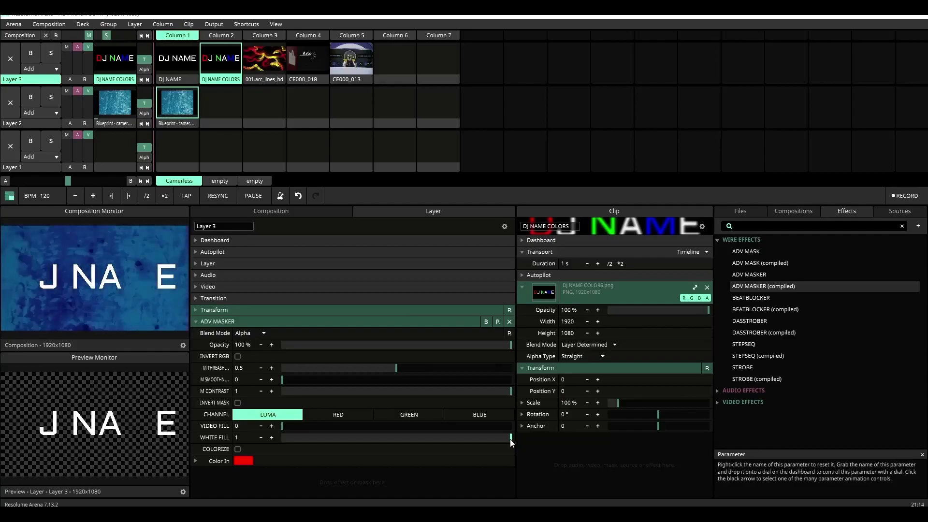
left_click_drag(512, 441, 286, 427)
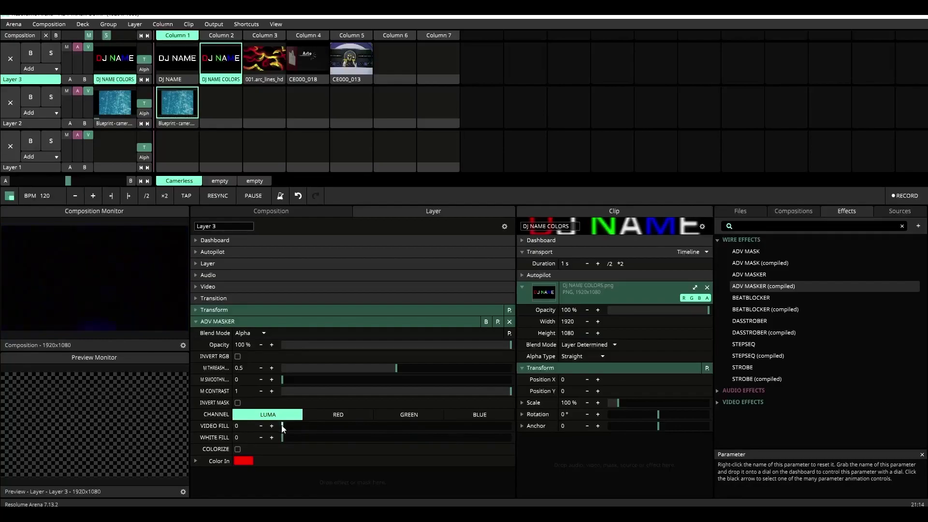
left_click_drag(284, 428, 601, 445)
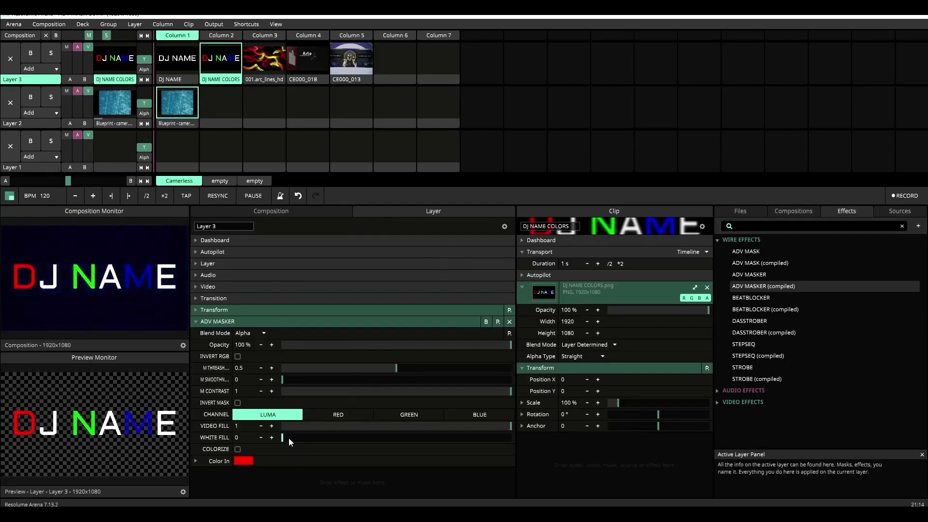
left_click_drag(282, 437, 512, 437)
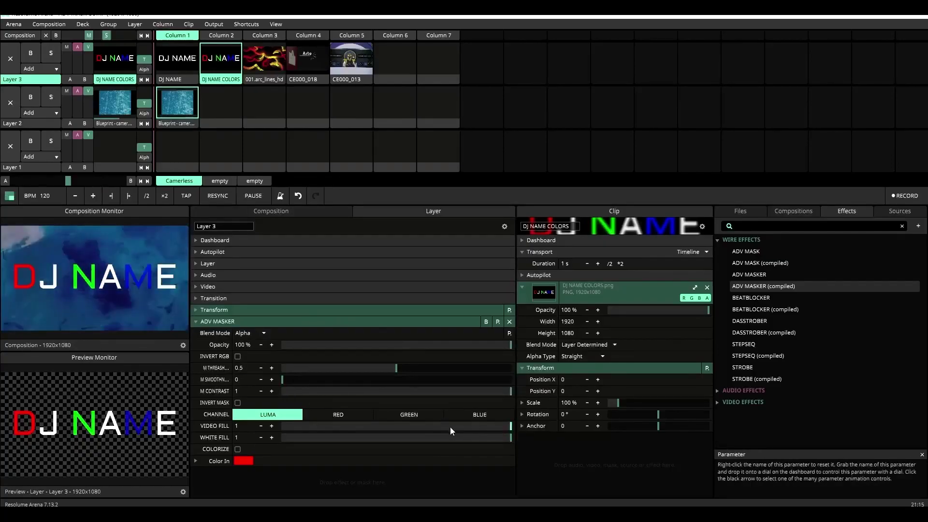
Set ADV MASKER Video Fill to 0 and launch clip CE000_018 on Layer 3.
left_click_drag(511, 428, 274, 428)
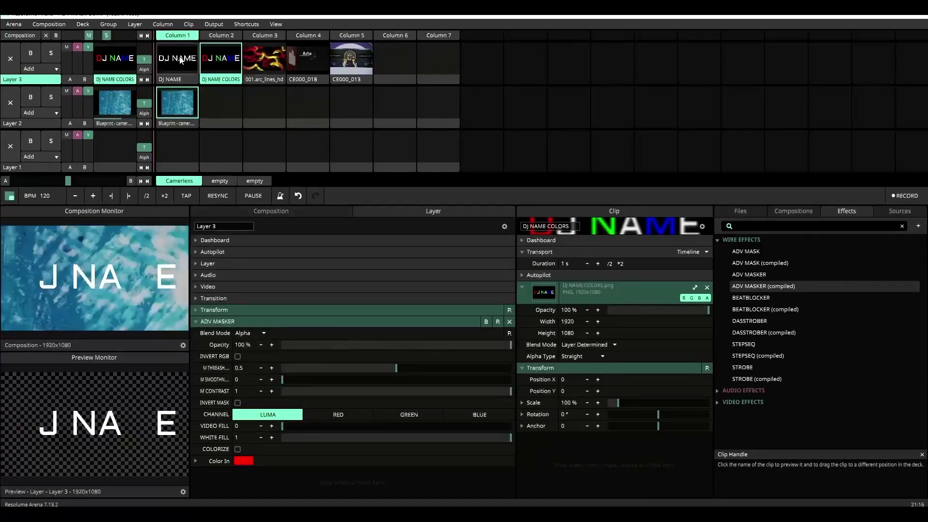
left_click(311, 57)
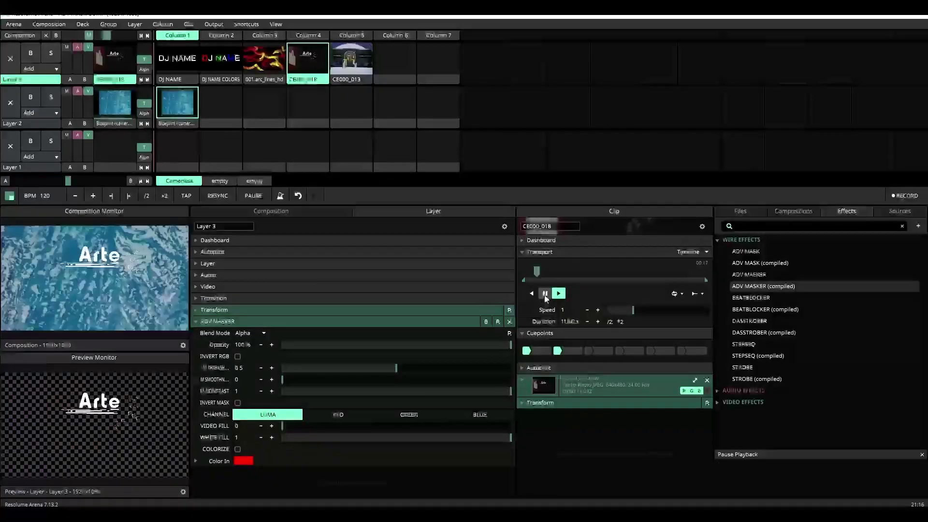
Pause CE000_018 and jump it to cuepoint 1, the MARÍN lettering frame.
left_click(545, 295)
left_click(541, 351)
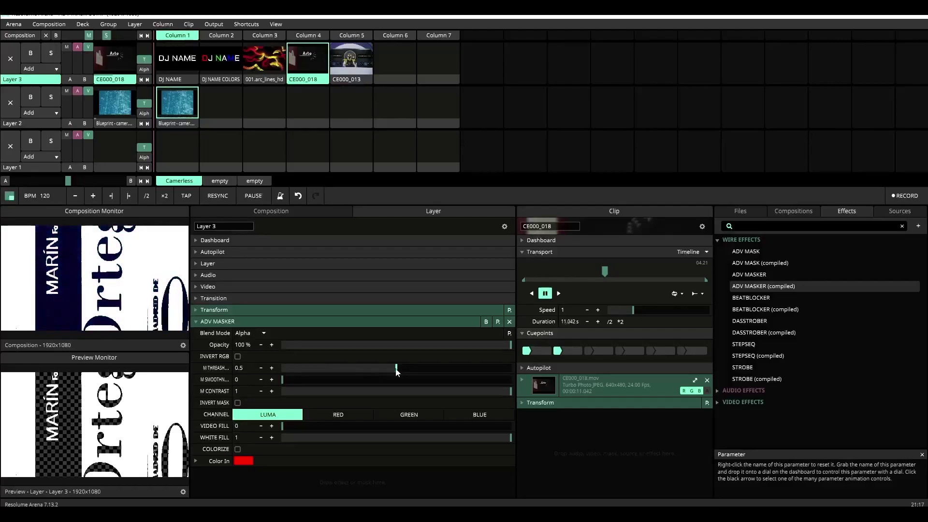
Sweep M Threshold down, then up to about 0.87, and settle it at 0.53.
mouse_move(396, 371)
left_mouse_down()
mouse_move(293, 373)
mouse_move(394, 373)
left_mouse_up()
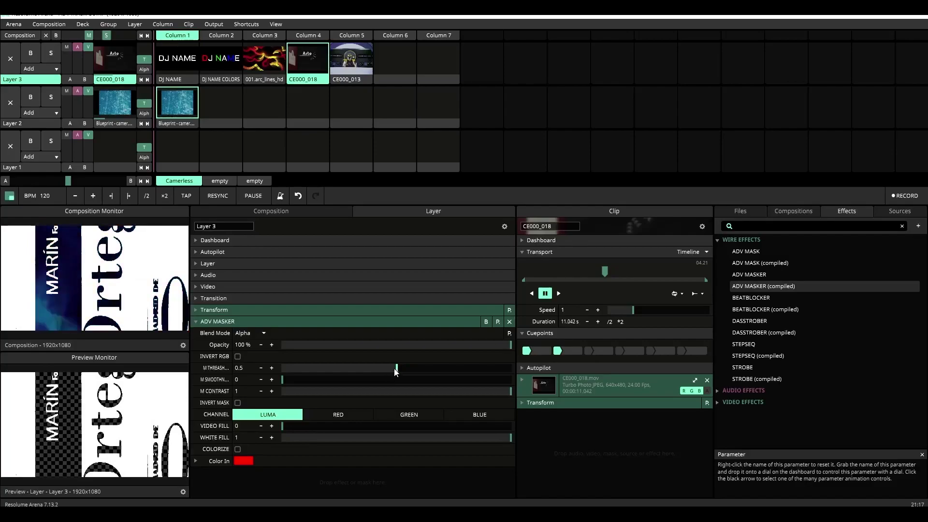
left_click_drag(397, 371, 327, 370)
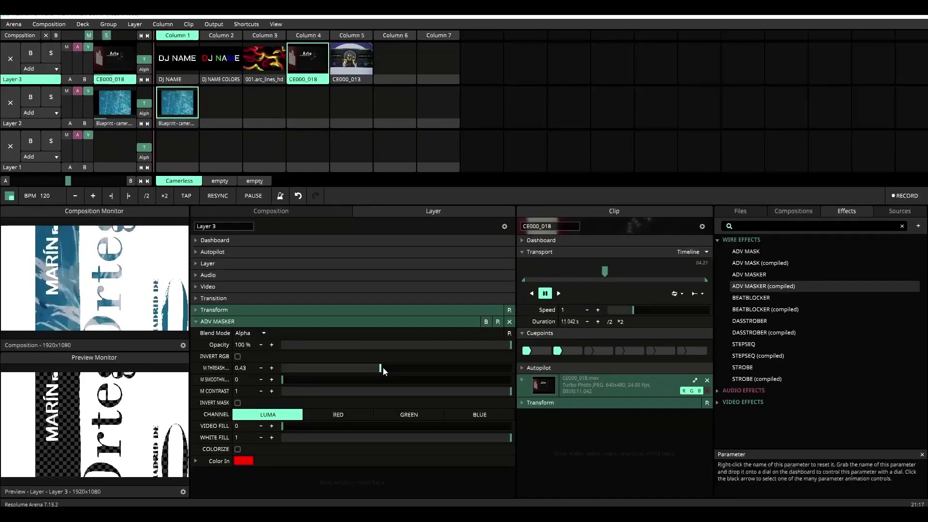
left_click_drag(383, 368, 482, 370)
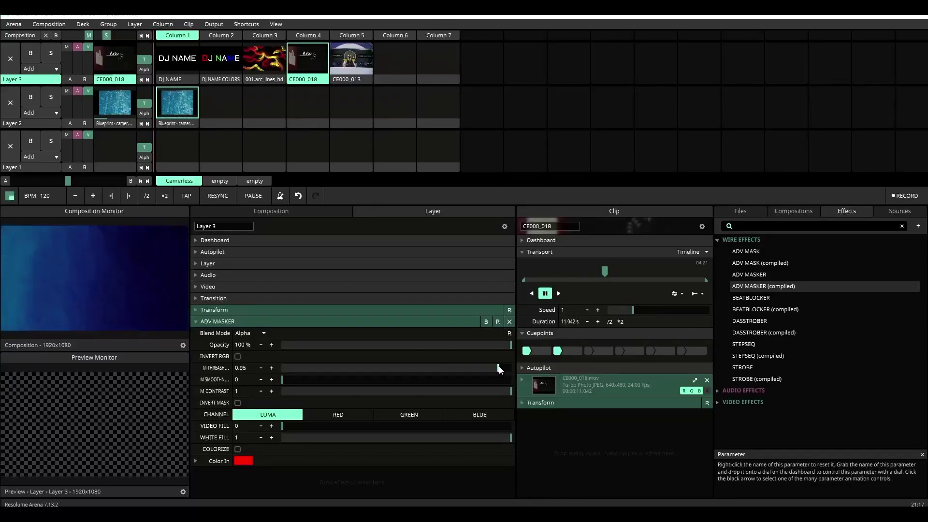
left_click_drag(479, 372, 404, 372)
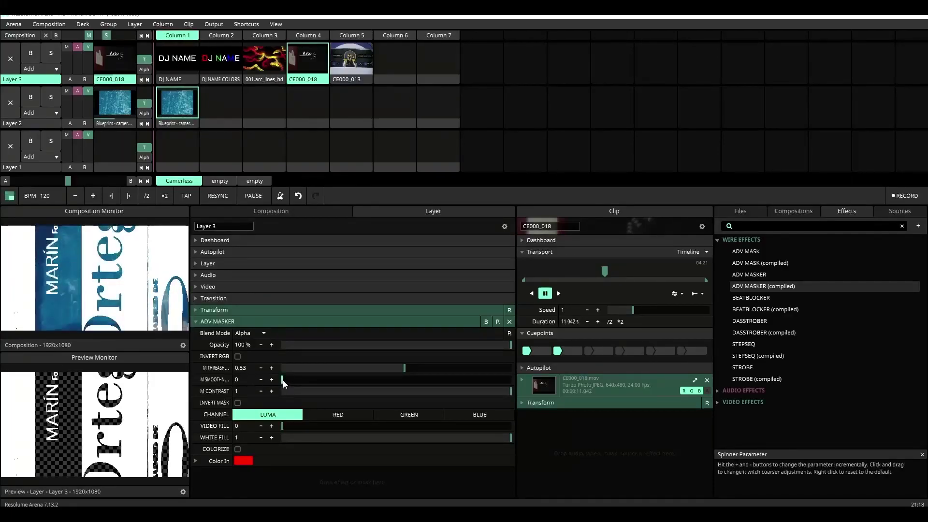
Set the ADV MASKER M Smoothness slider to about 0.3.
left_click_drag(282, 381, 352, 382)
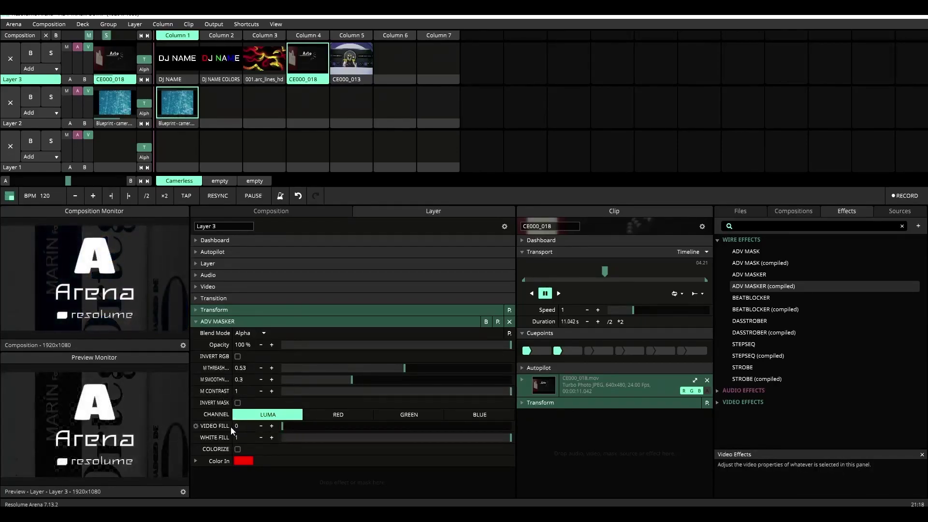
Return Video Fill to 1 and bring M Contrast down to 0.57.
left_click_drag(285, 425, 524, 430)
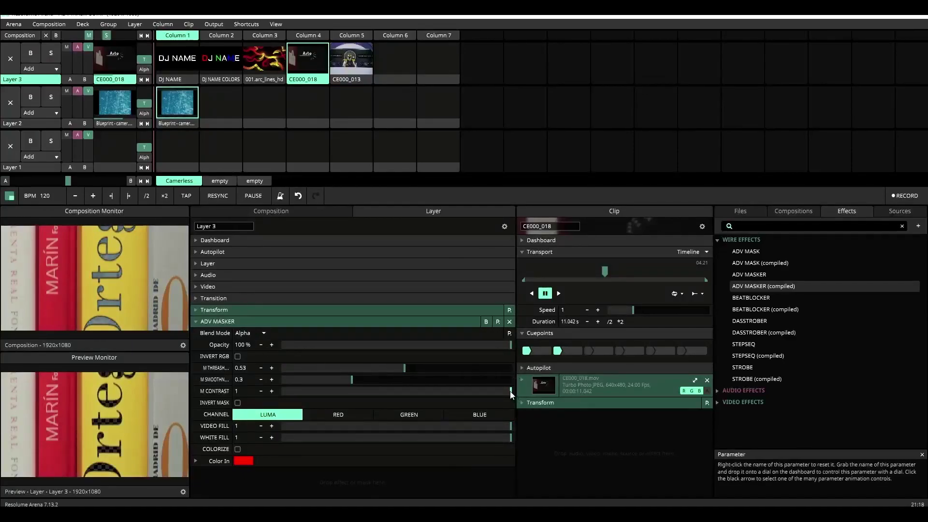
left_click_drag(511, 394, 436, 395)
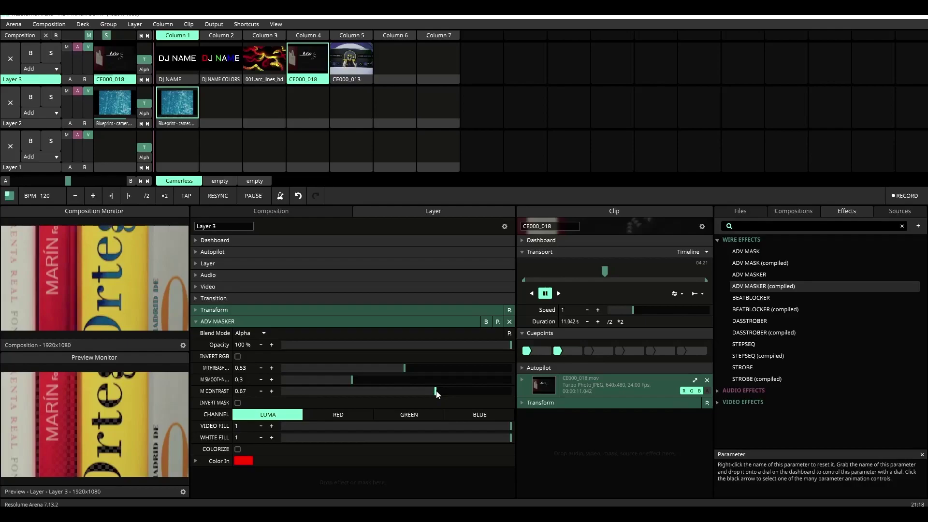
left_click_drag(434, 392, 414, 396)
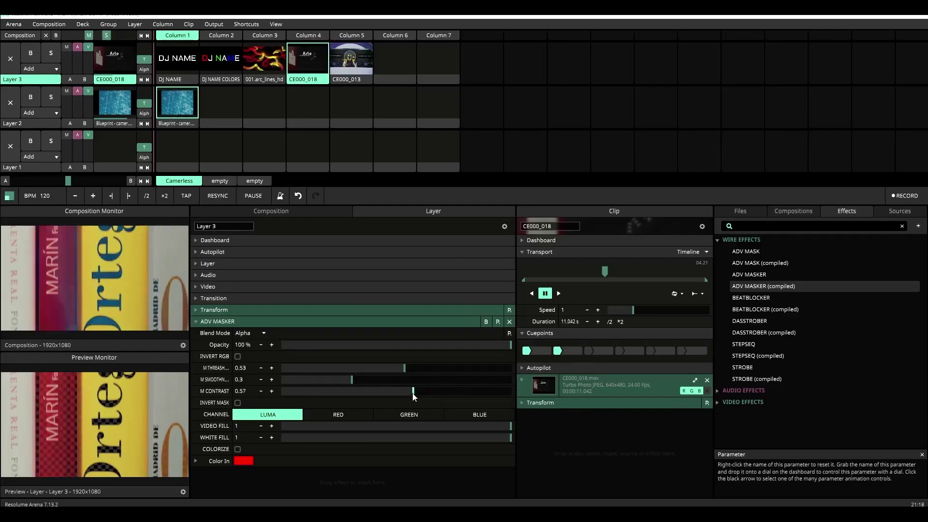
Resume CE000_018 playback and nudge M Contrast up to 0.66.
left_click(559, 293)
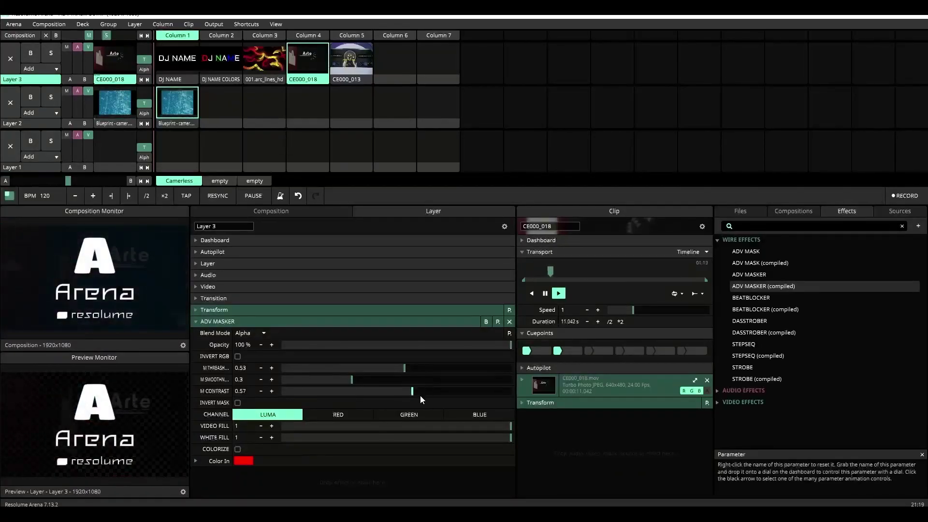
left_click_drag(415, 391, 434, 392)
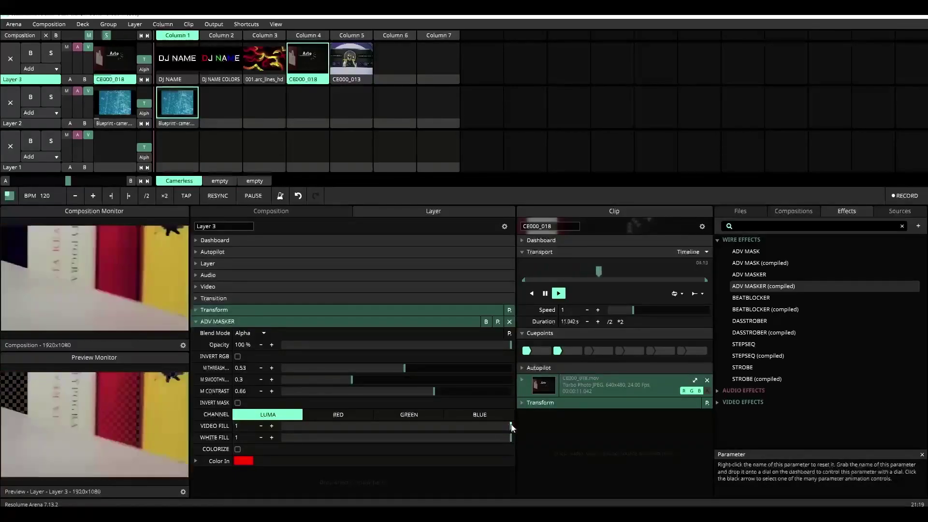
Reduce the ADV MASKER Video Fill from 1 to 0.74.
left_click_drag(512, 427, 452, 432)
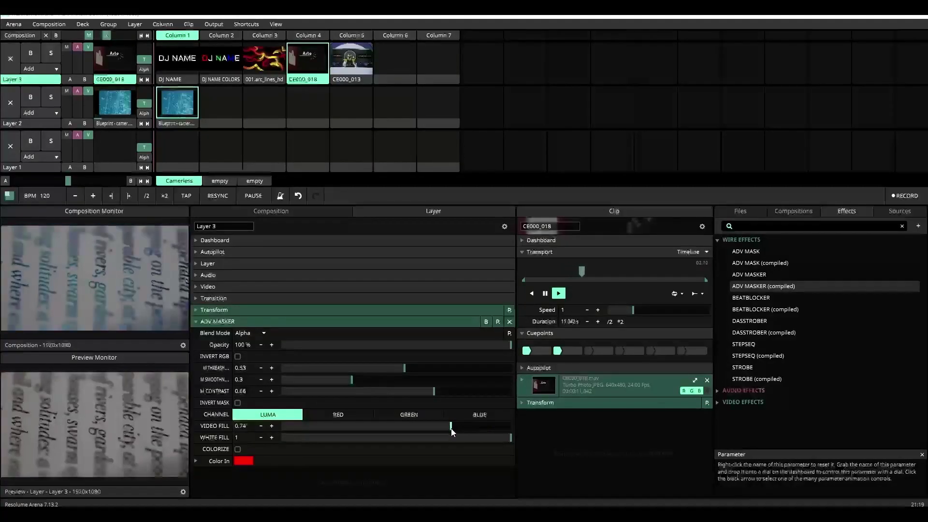